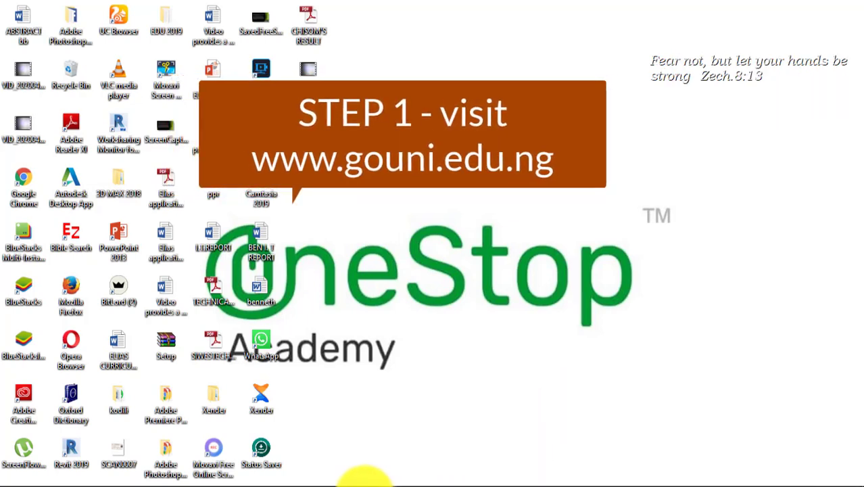
Step: Bring the Chrome window with the GOUNI Online Learning tab to the front
left_click(361, 484)
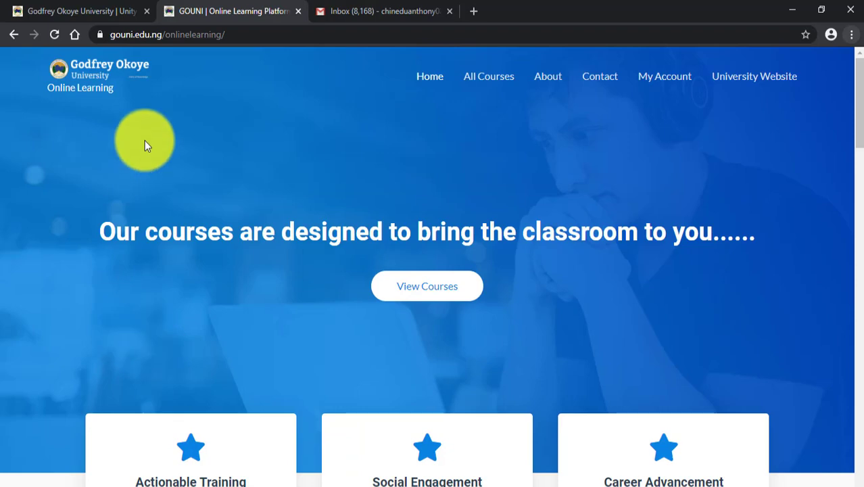
Step: Open Online Learning from the gouni.edu.ng homepage Quick Links in a new tab
left_click(122, 11)
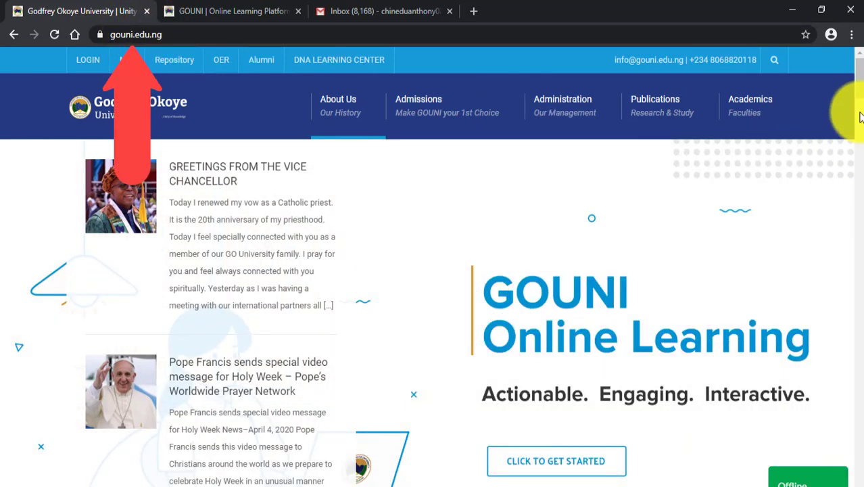
left_click_drag(858, 97, 860, 140)
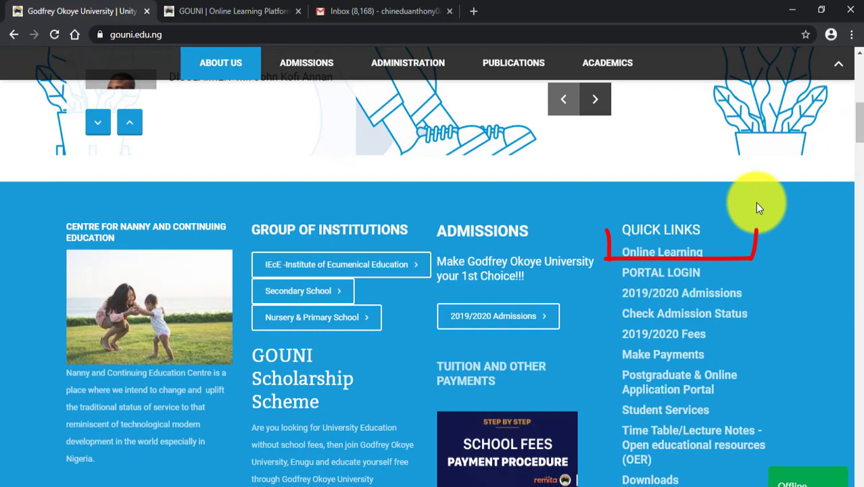
left_click(660, 254)
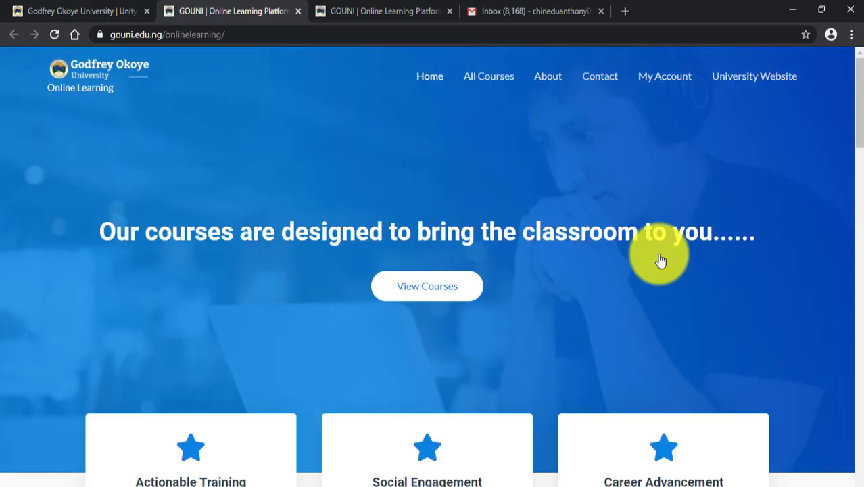
Step: Bring up the My Account login form, then switch to the Gmail inbox tab
left_click(663, 80)
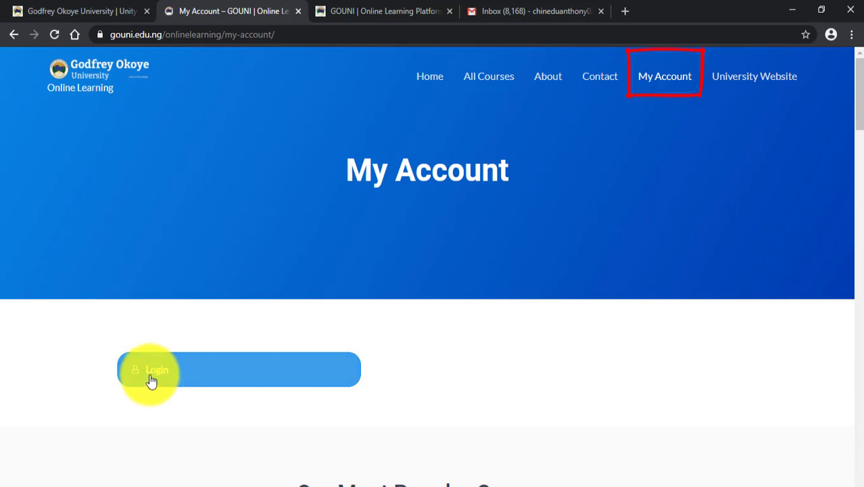
left_click(146, 378)
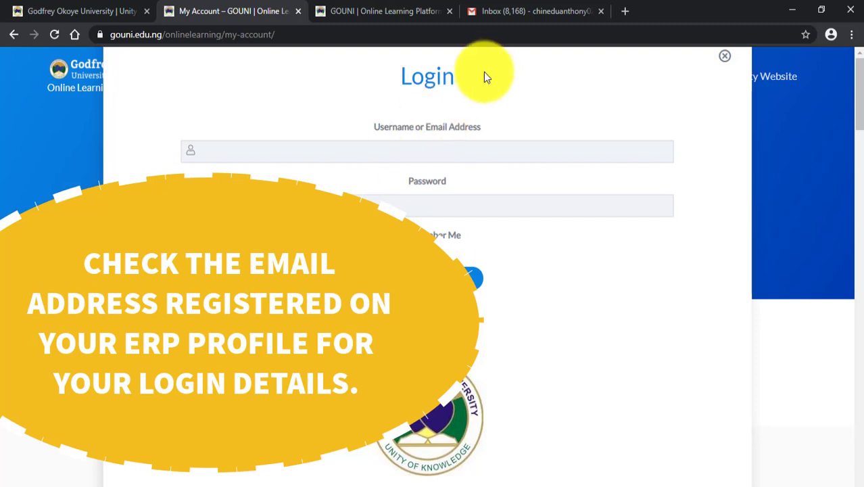
left_click(521, 9)
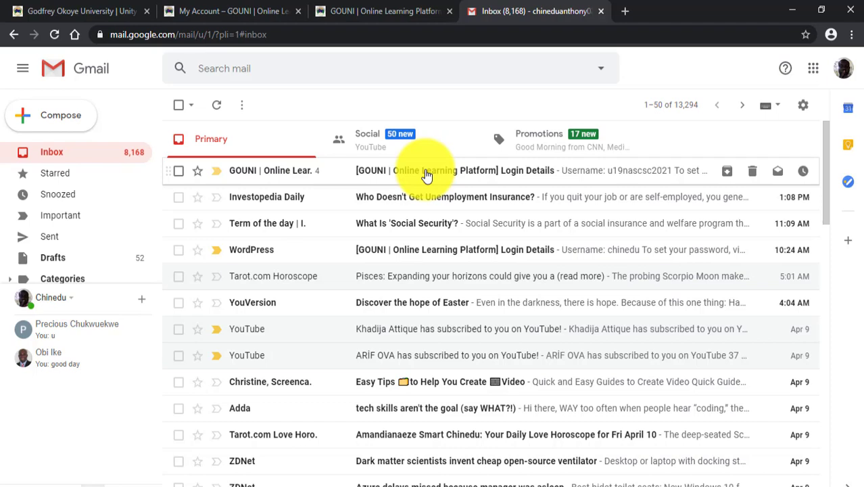
Step: Open the '[GOUNI | Online Learning Platform] Login Details' email and follow its password-reset link
left_click(427, 175)
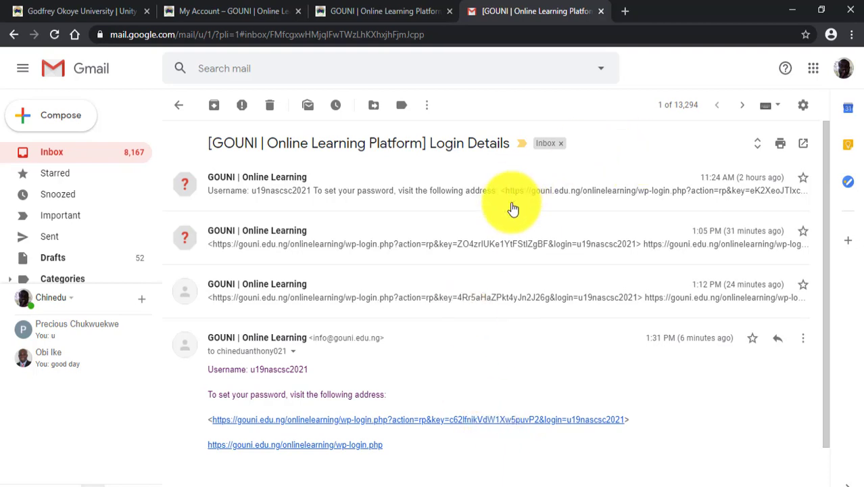
left_click_drag(485, 332, 183, 290)
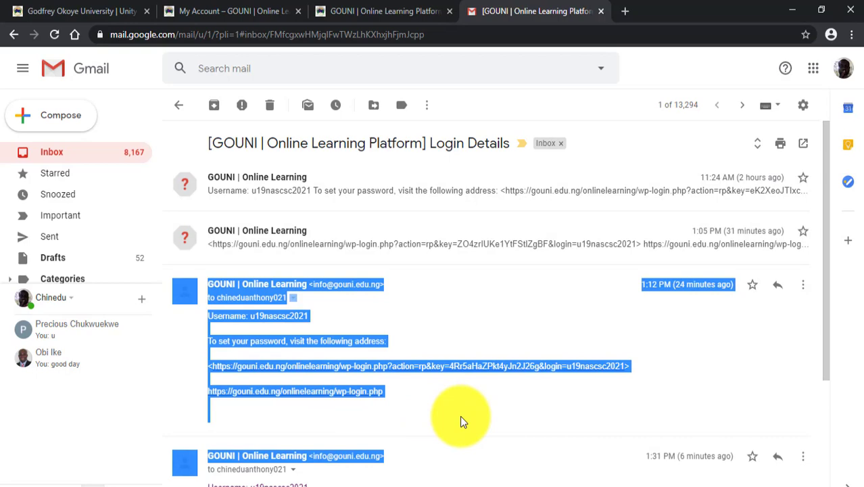
left_click(460, 415)
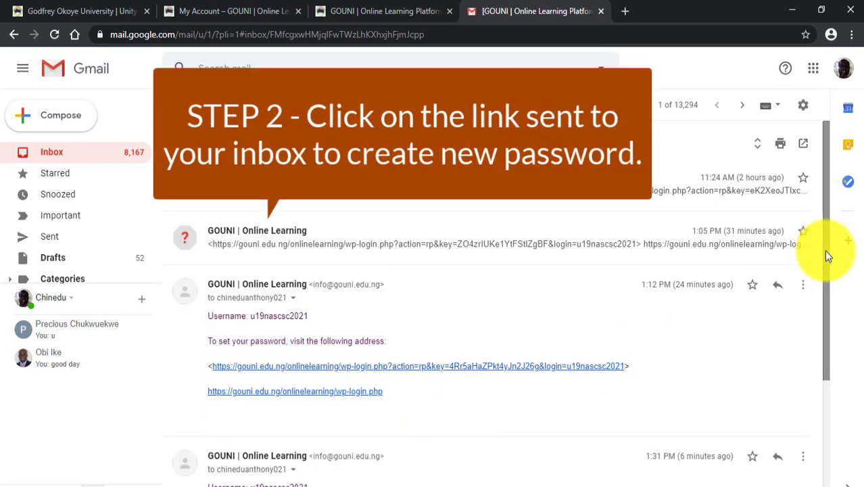
left_click_drag(826, 251, 826, 328)
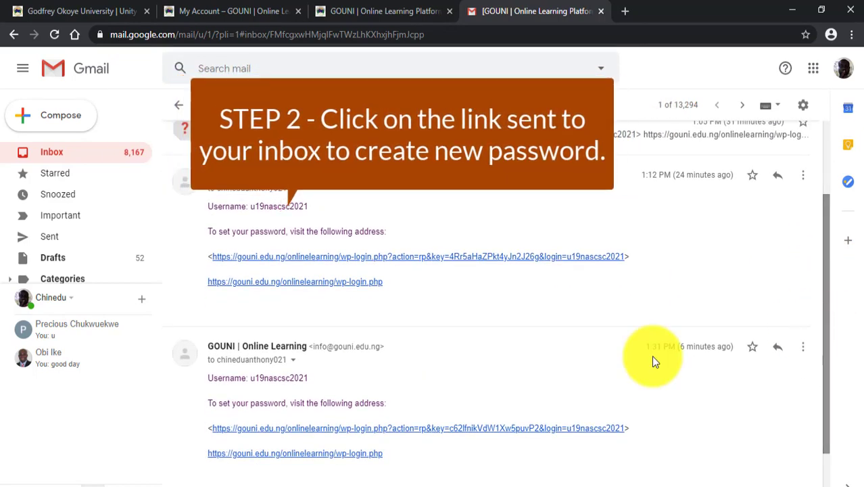
left_click(461, 428)
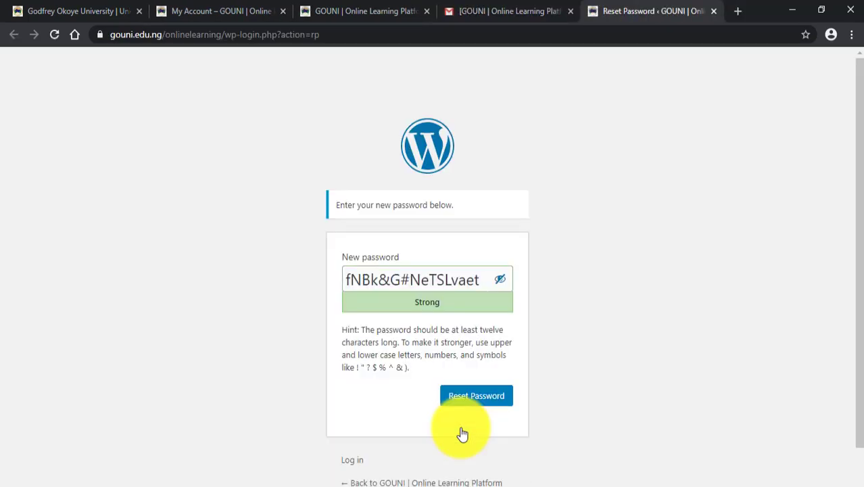
Step: Replace the generated password with your own new password and submit the reset
left_click(484, 276)
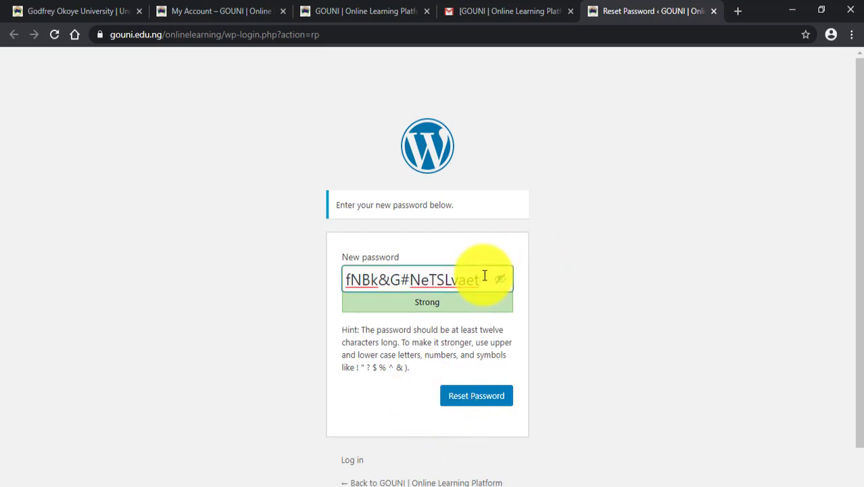
key("BackSpace")
key("BackSpace")
key("BackSpace")
key("BackSpace")
key("BackSpace")
key("BackSpace")
key("BackSpace")
key("BackSpace")
key("BackSpace")
key("BackSpace")
key("BackSpace")
key("BackSpace")
key("BackSpace")
key("BackSpace")
key("BackSpace")
key("BackSpace")
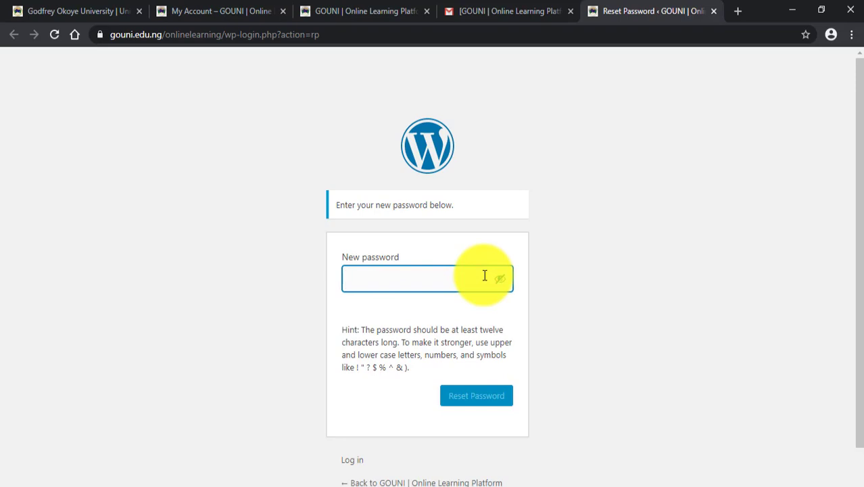
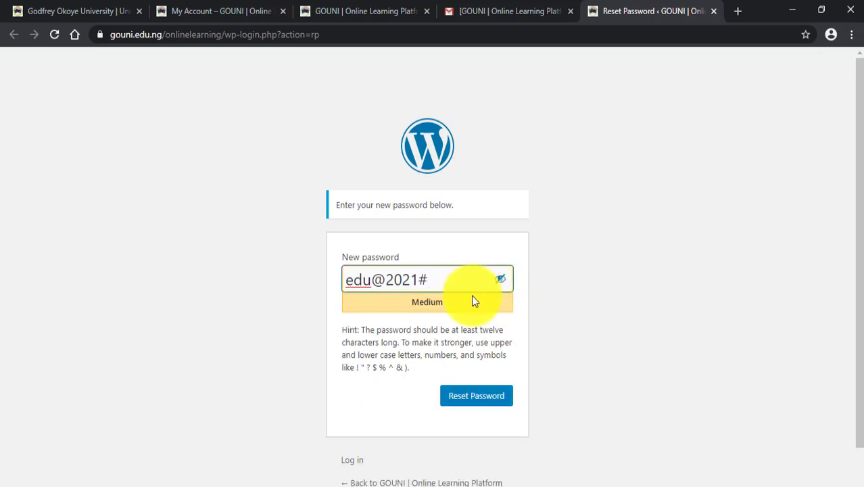
left_click_drag(442, 280, 342, 280)
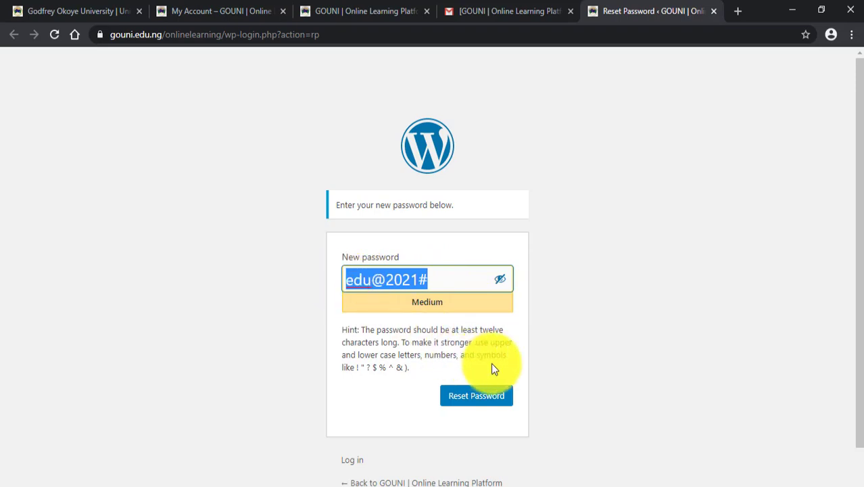
left_click(476, 398)
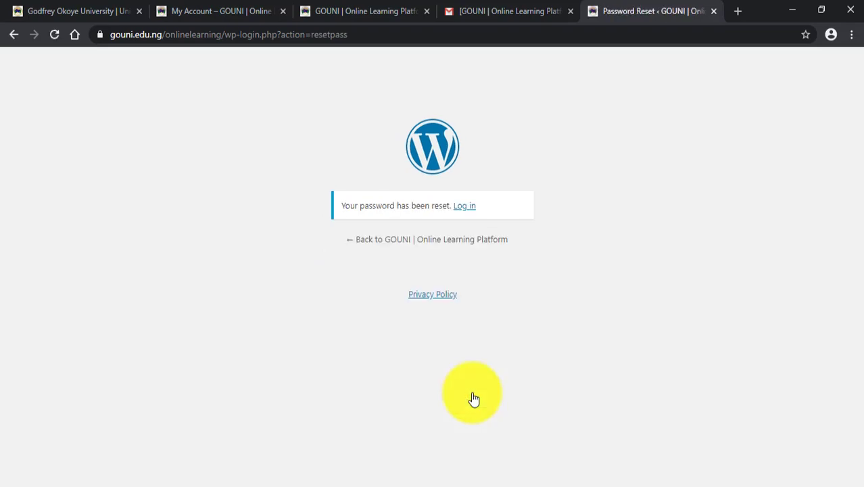
Step: Return to the Online Learning homepage and open the My Account login form
left_click(402, 241)
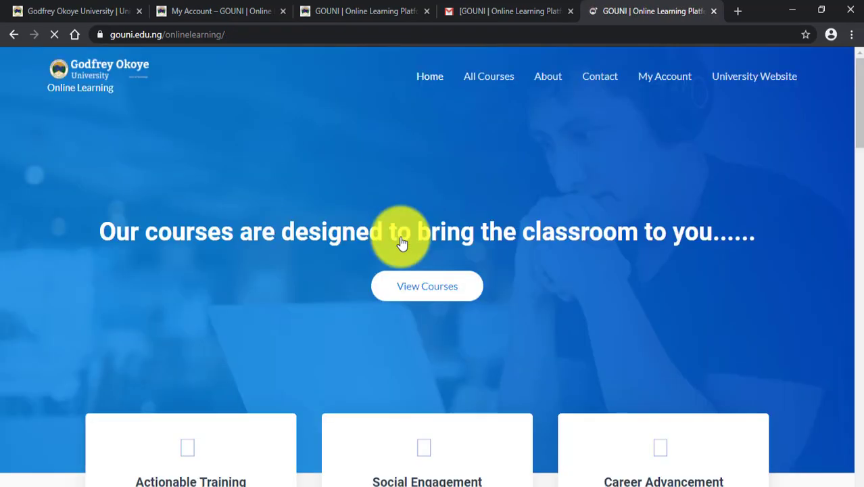
left_click(661, 83)
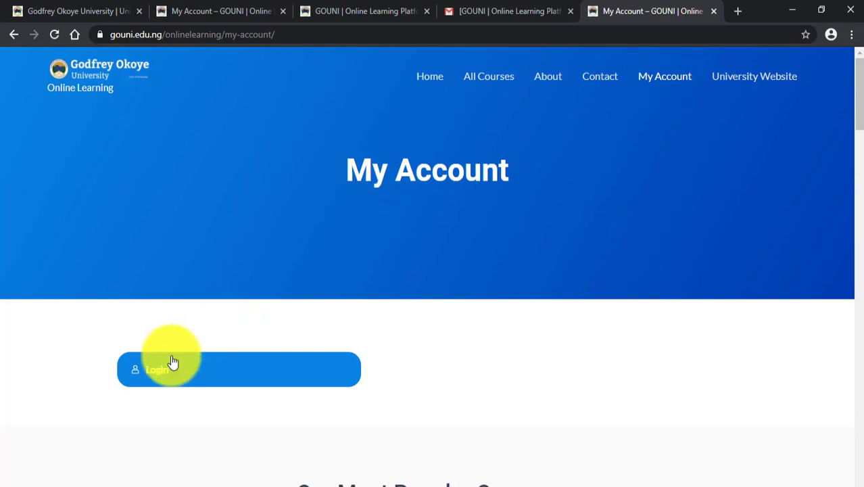
left_click(145, 376)
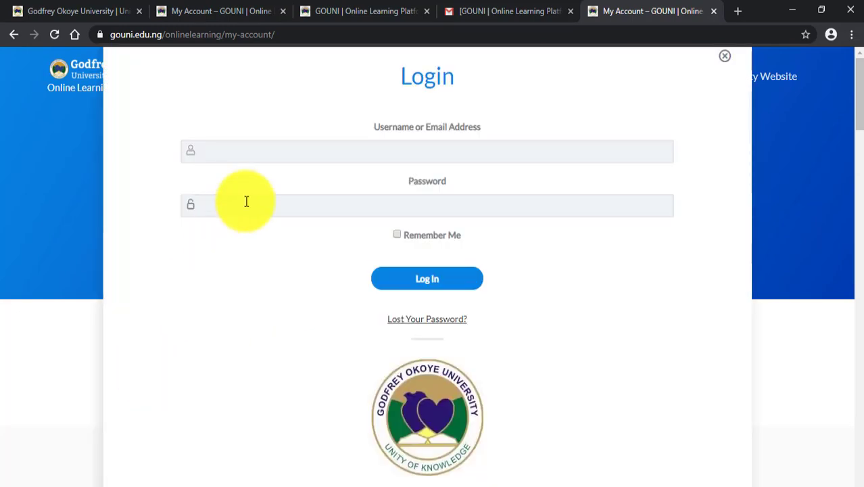
left_click(291, 152)
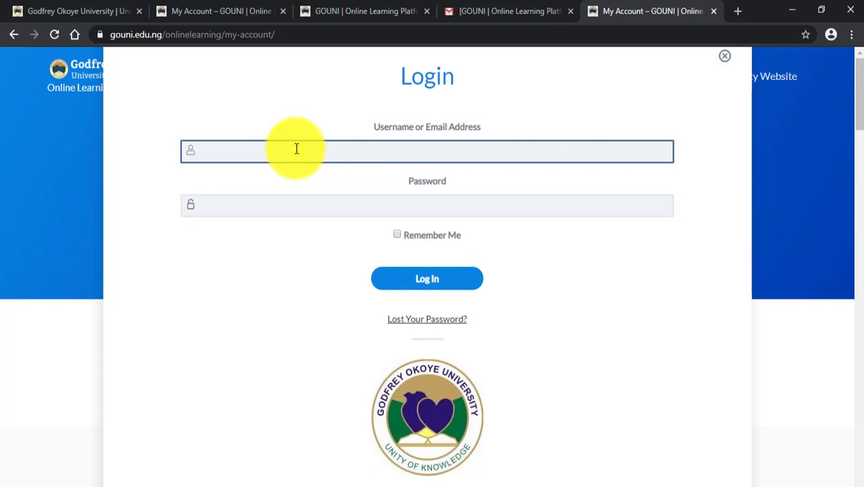
Step: Enter the student username from the email and choose a saved password for the Password field
left_click(502, 11)
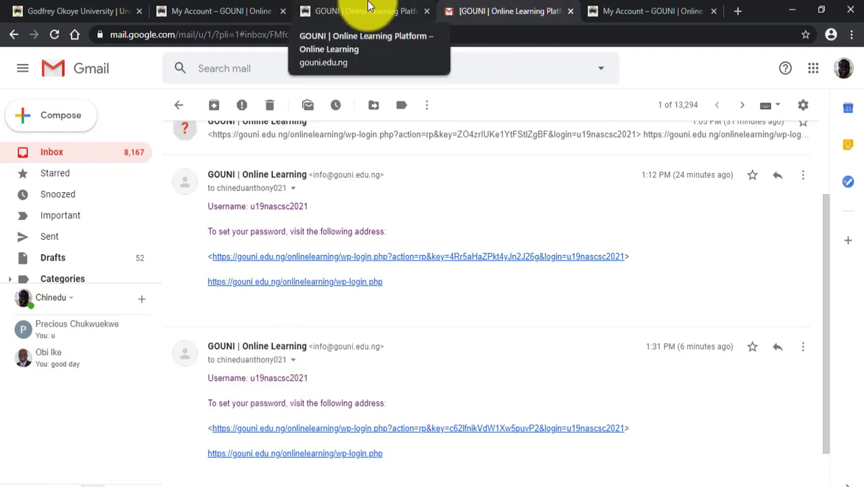
left_click(426, 6)
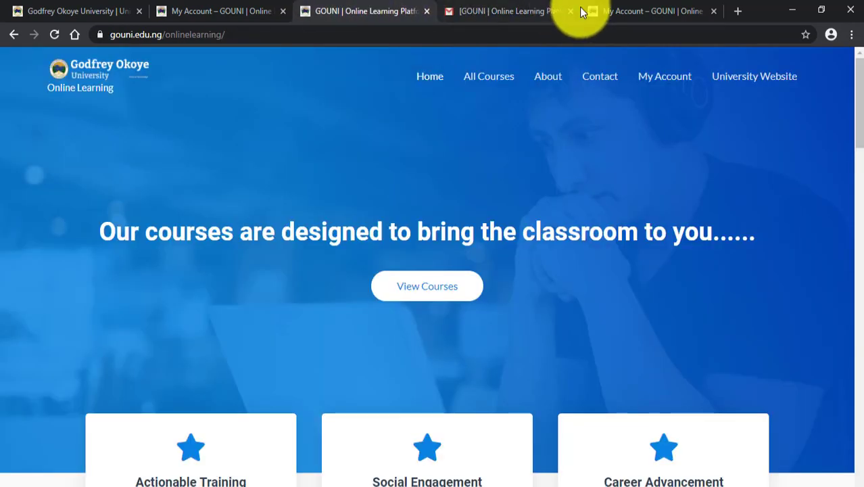
left_click(607, 10)
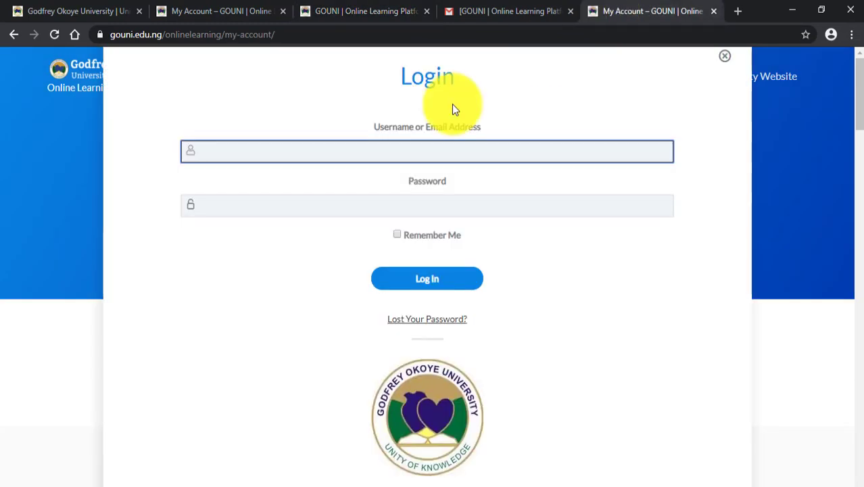
type("u19")
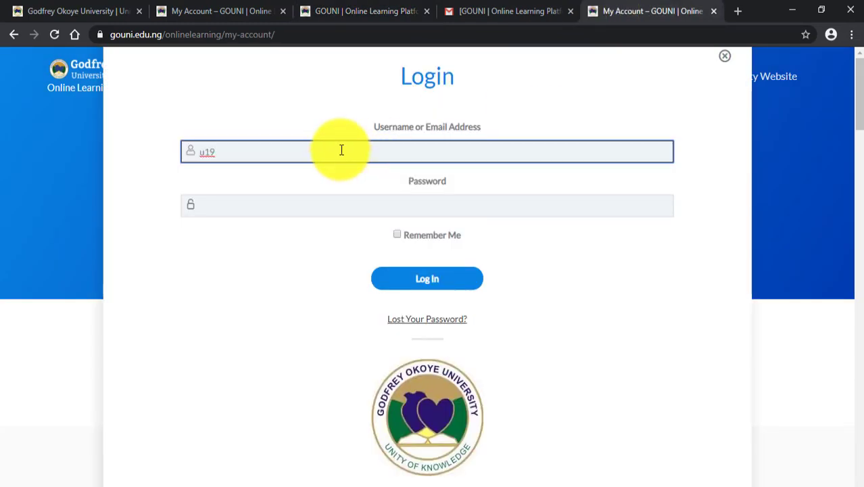
type("nas")
type("2021")
left_click(297, 206)
right_click(297, 206)
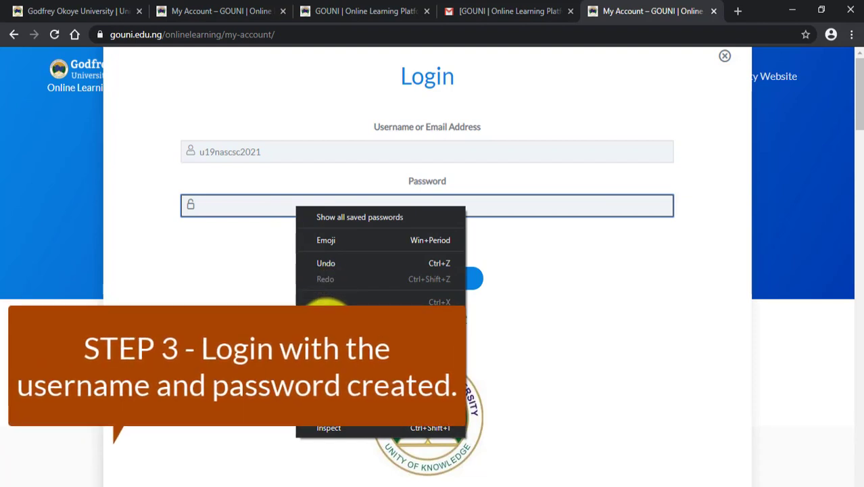
left_click(328, 318)
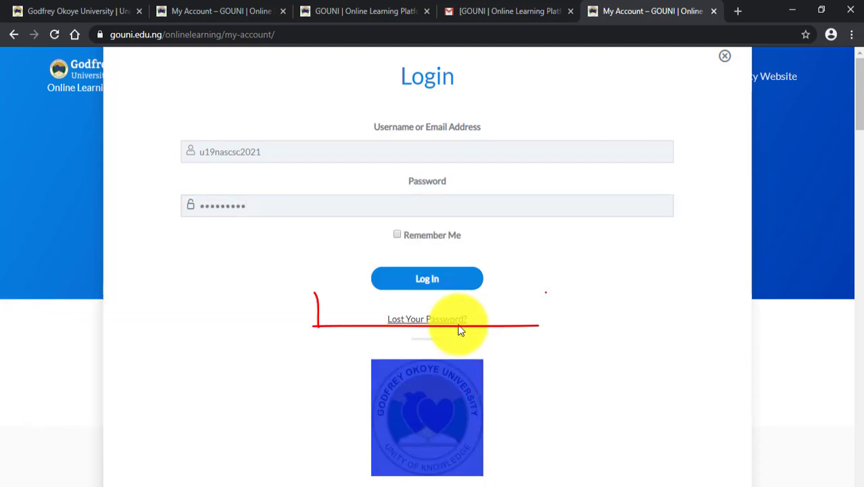
Step: Log in and review the My Account profile stats and empty Your Courses section
left_click(421, 283)
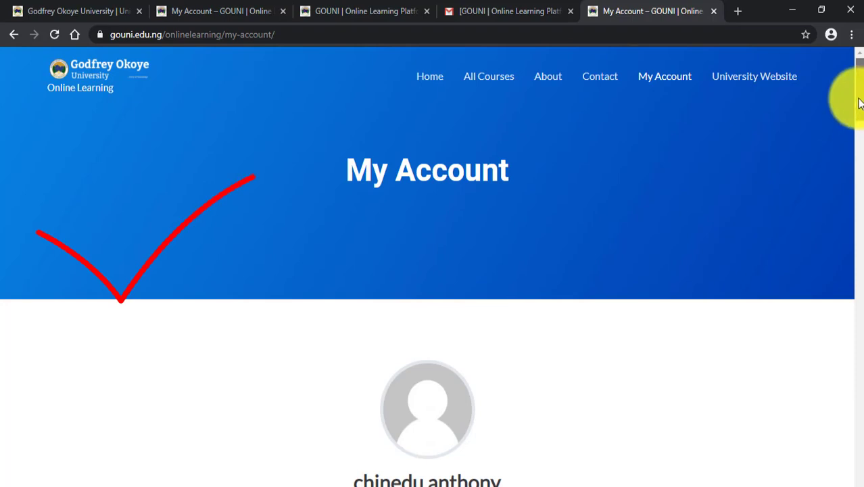
scroll(858, 163, "down", 7)
left_click_drag(859, 177, 857, 139)
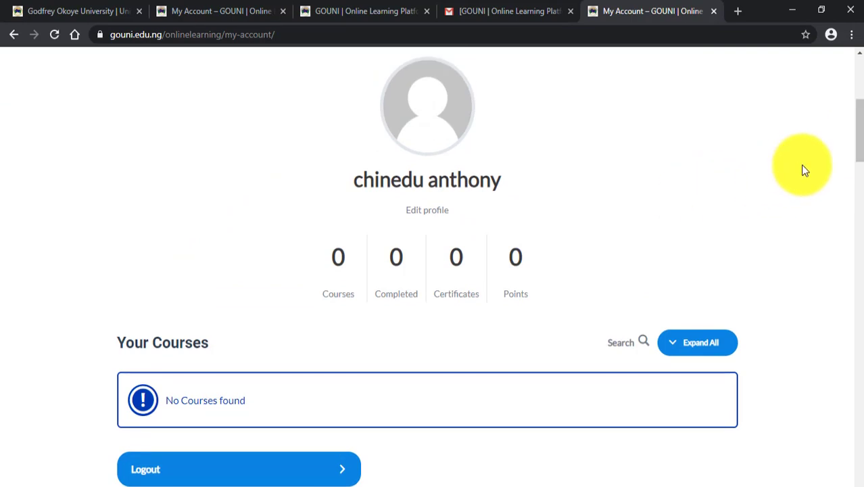
left_click_drag(833, 157, 332, 270)
left_click(278, 305)
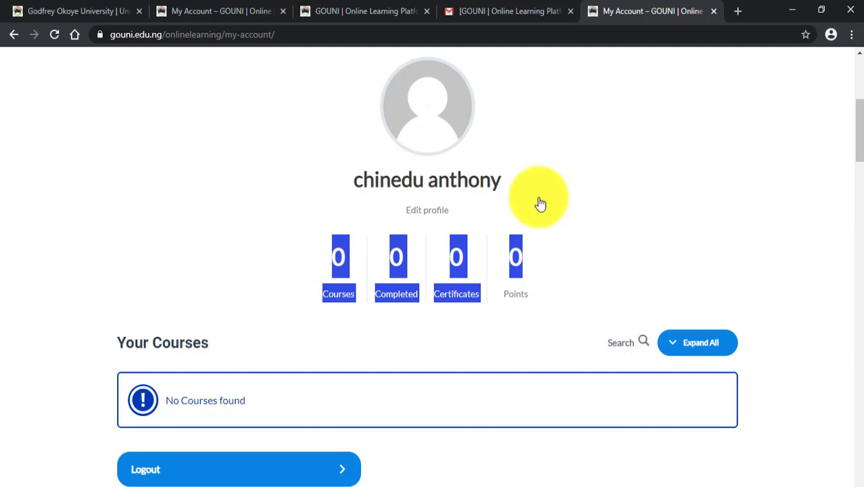
left_click(650, 212)
left_click_drag(858, 131, 860, 89)
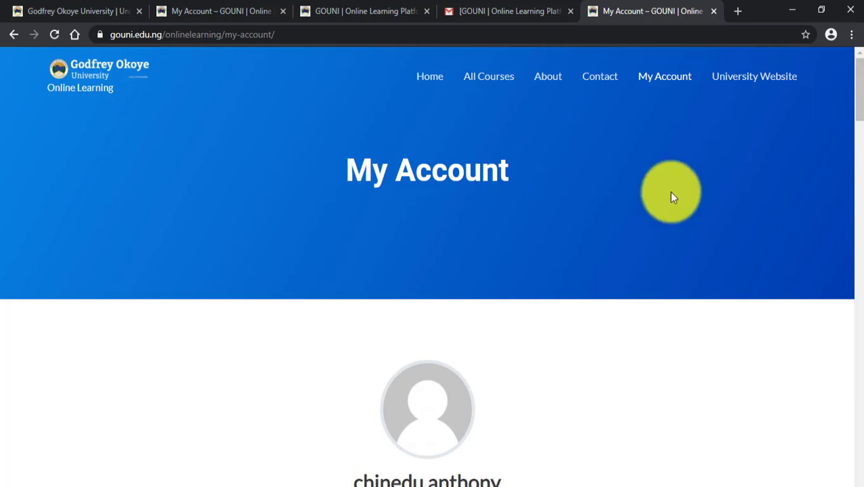
Step: Browse the All Courses catalogue and open GST 108: Philosophy and Logic II
left_click(484, 77)
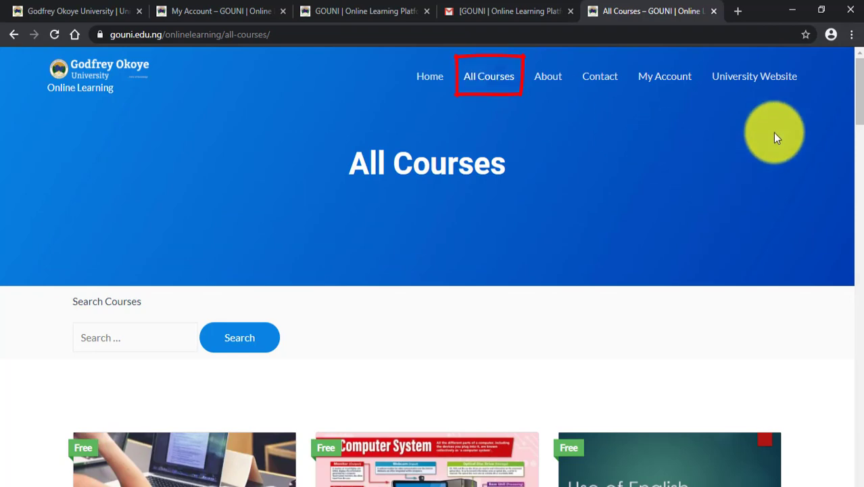
mouse_move(860, 79)
left_mouse_down()
mouse_move(861, 251)
mouse_move(849, 79)
left_mouse_up()
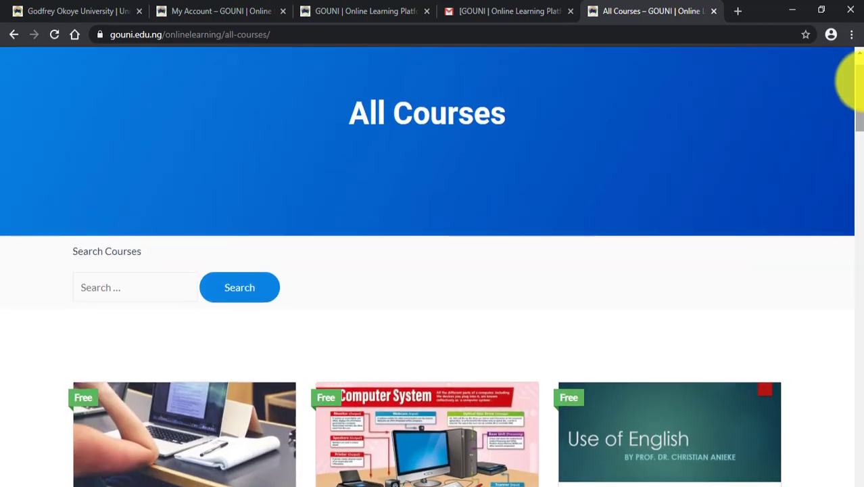
left_click(100, 288)
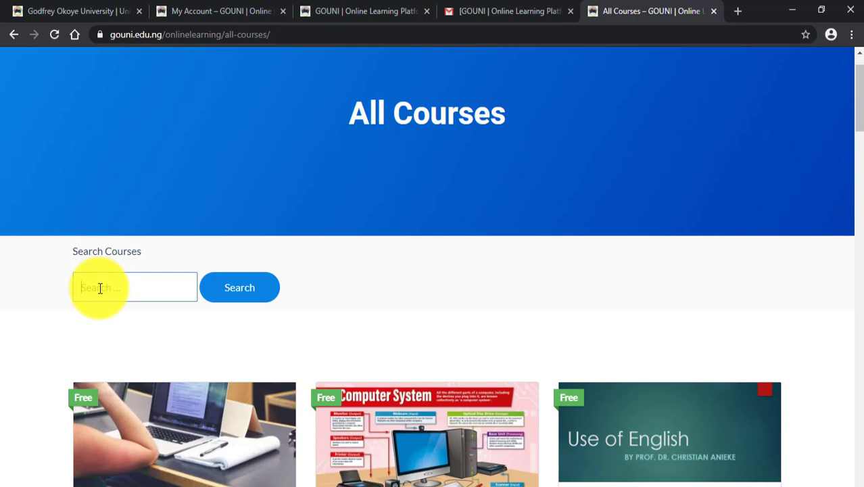
left_click_drag(862, 116, 860, 181)
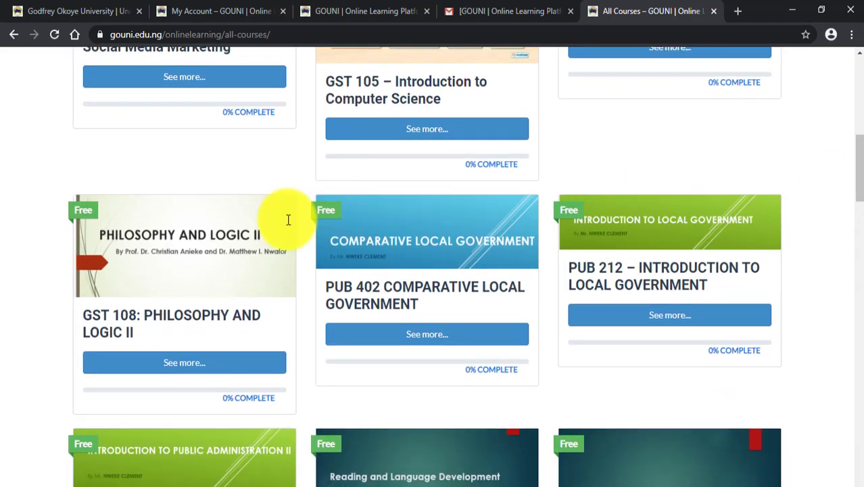
left_click(220, 245)
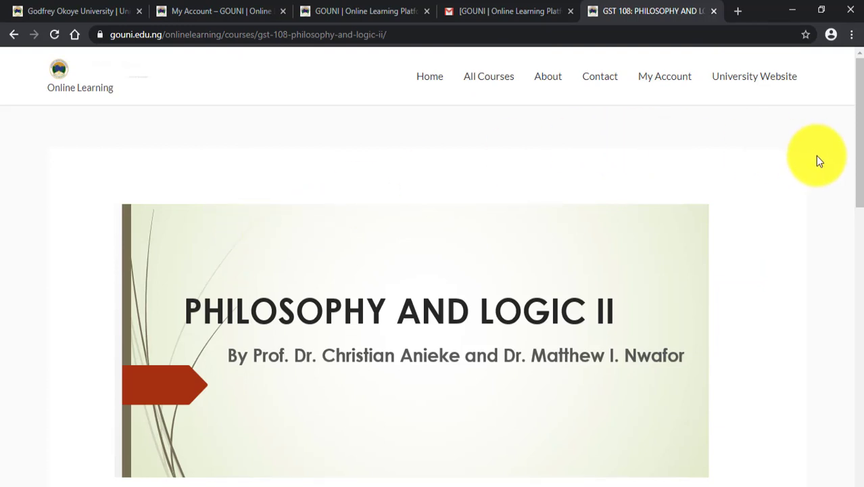
Step: Enroll with Take this Course and scroll to the Course Content list
left_click_drag(855, 148, 858, 243)
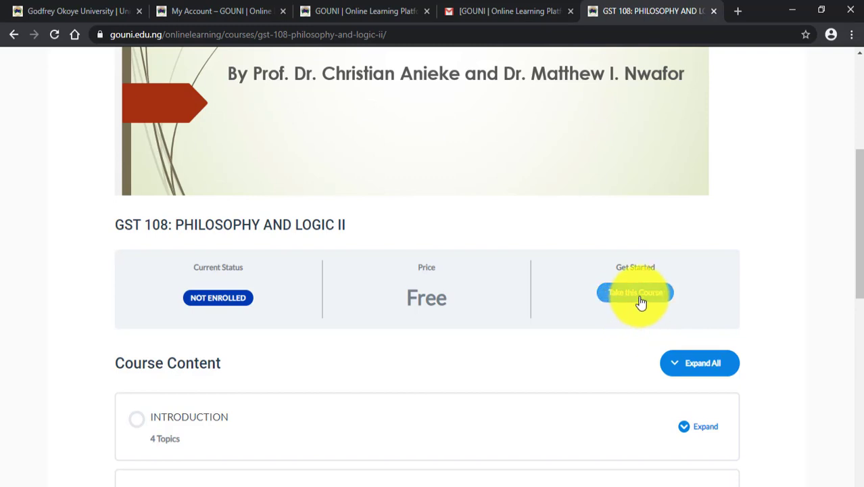
left_click(641, 302)
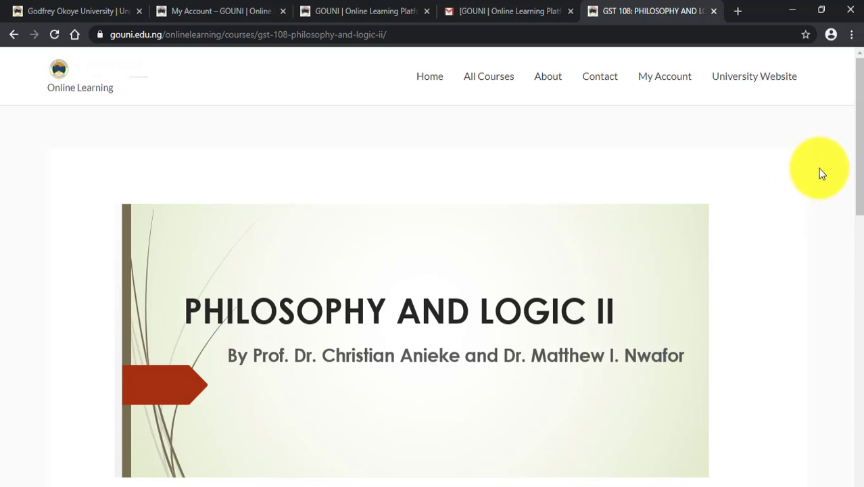
left_click_drag(863, 152, 857, 320)
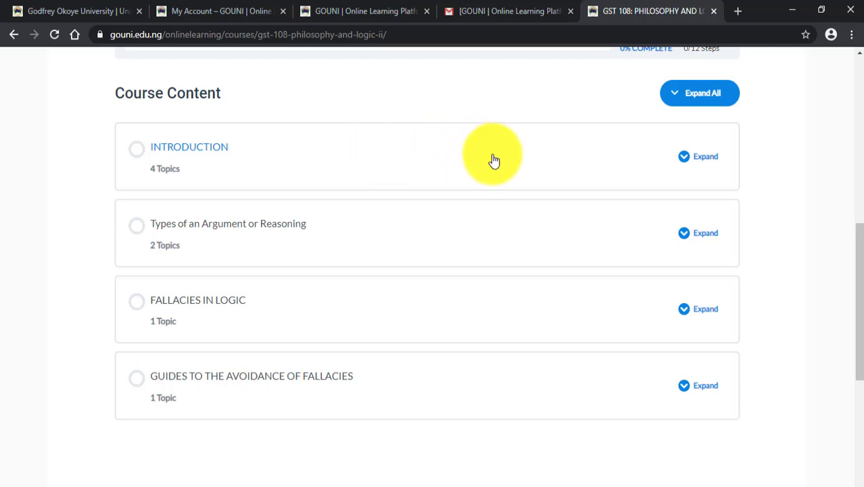
Step: Expand the INTRODUCTION section and open the WHAT IS LOGIC? lesson
left_click(682, 160)
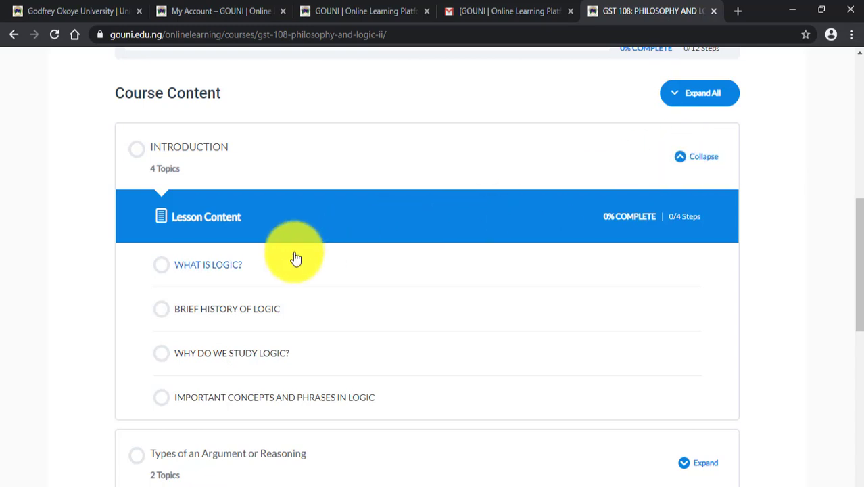
left_click(206, 271)
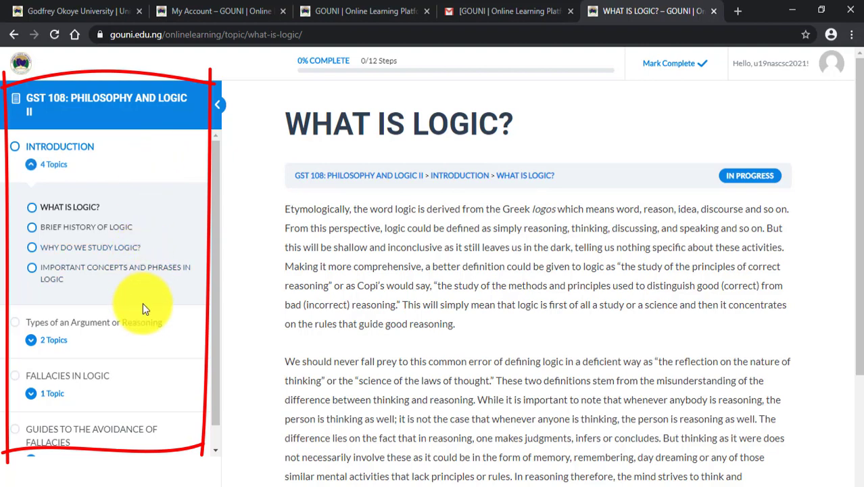
Step: Read to the end of 'What Is Logic?' and mark it complete, reaching 1 of 12 steps
left_click(142, 336)
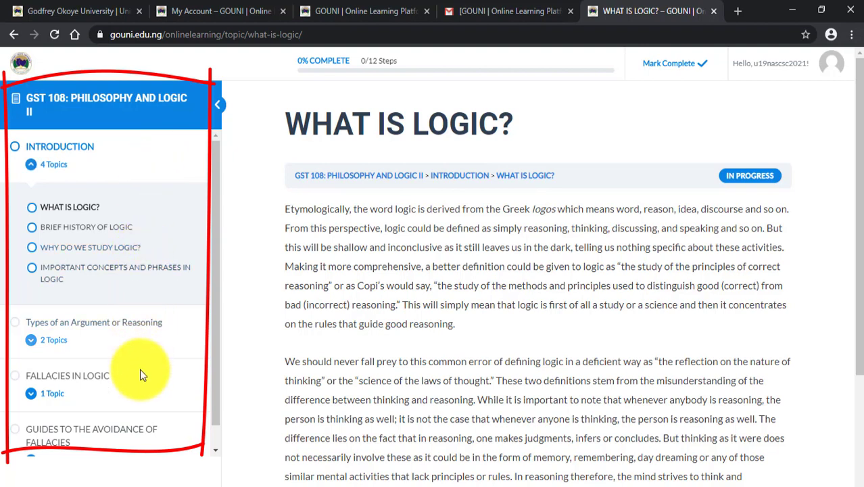
left_click_drag(213, 371, 211, 415)
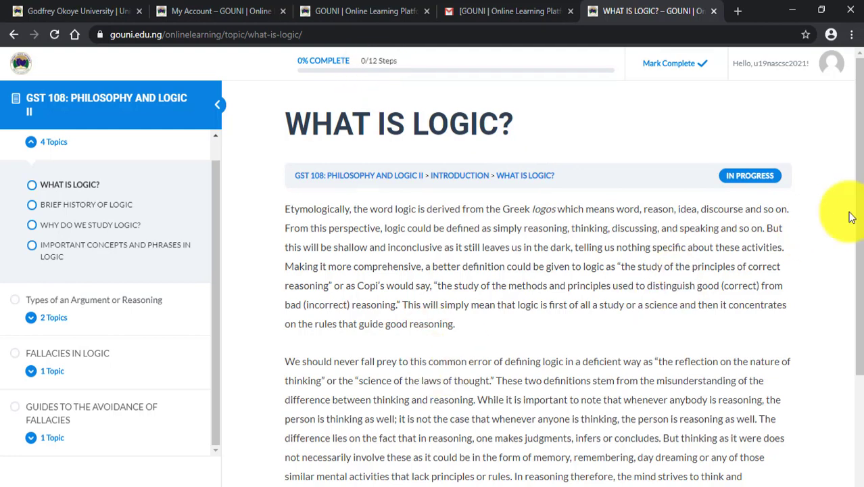
left_click_drag(862, 198, 862, 197)
scroll(856, 223, "down", 3)
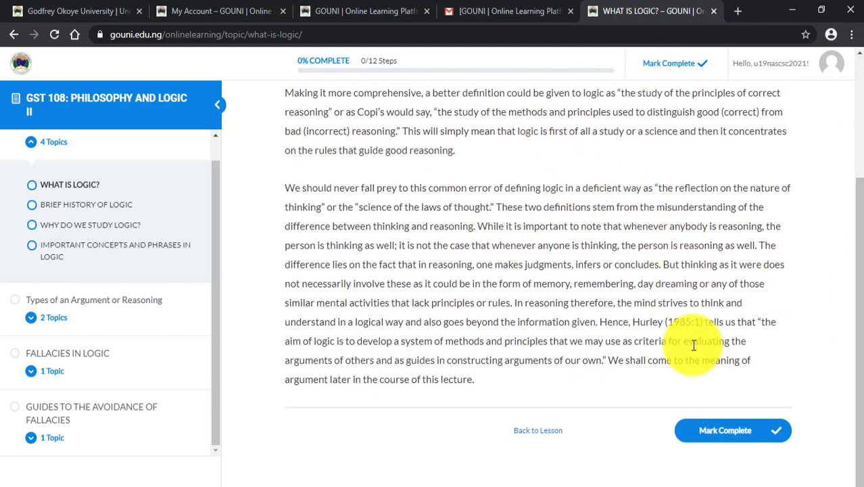
left_click(733, 433)
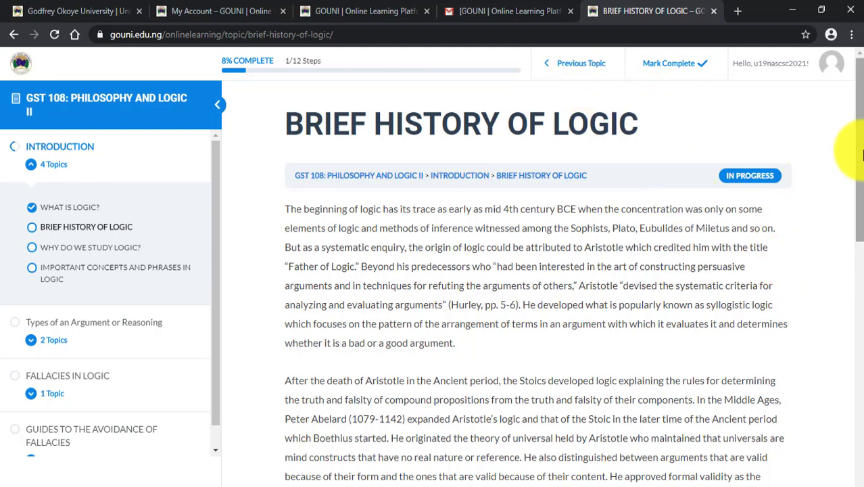
Step: Mark 'Brief History of Logic' complete, advancing to 'Why Do We Study Logic?' at 2/12
left_click_drag(860, 156, 850, 413)
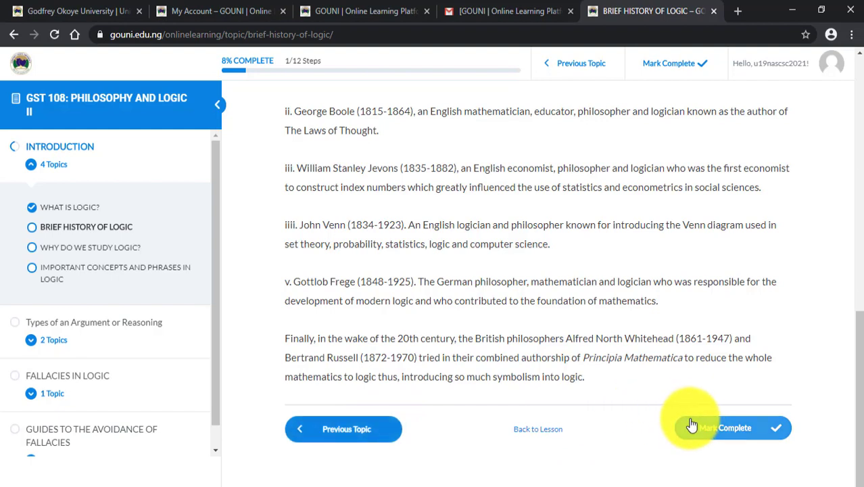
left_click(724, 436)
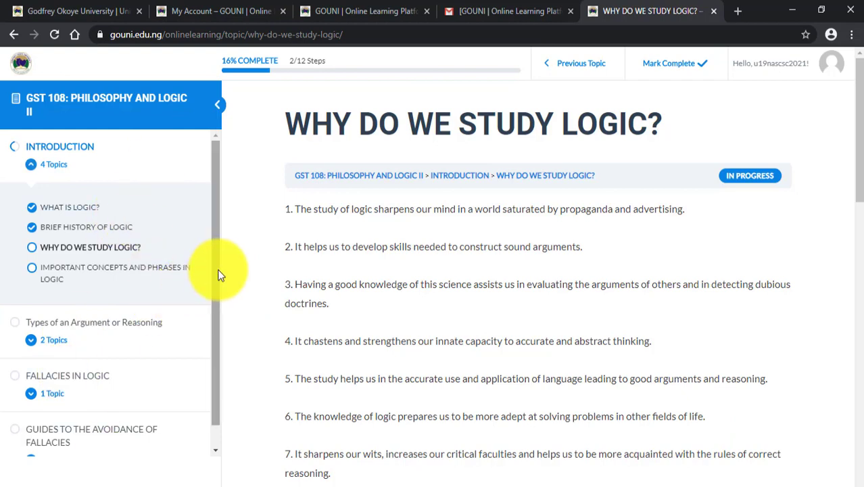
Step: Skip ahead from the sidebar to the locked 'Guides to the Avoidance of Fallacies' lesson
left_click_drag(217, 268, 218, 331)
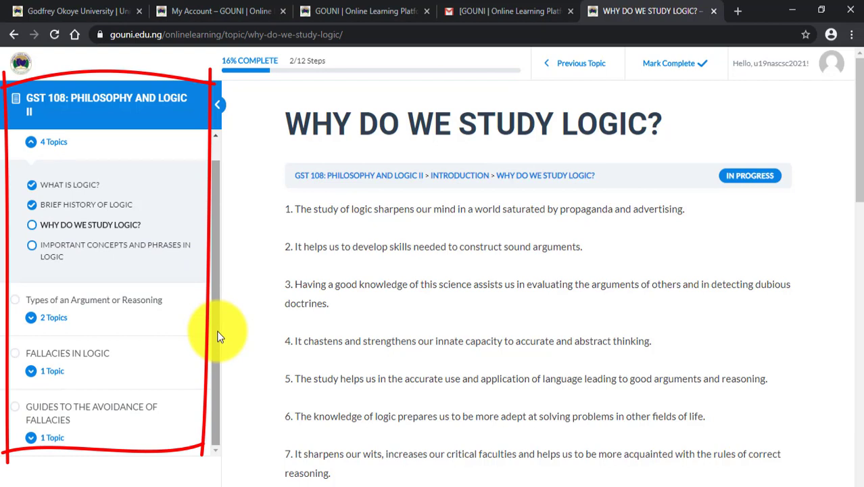
mouse_move(856, 162)
left_mouse_down()
mouse_move(860, 459)
mouse_move(856, 169)
mouse_move(856, 256)
left_mouse_up()
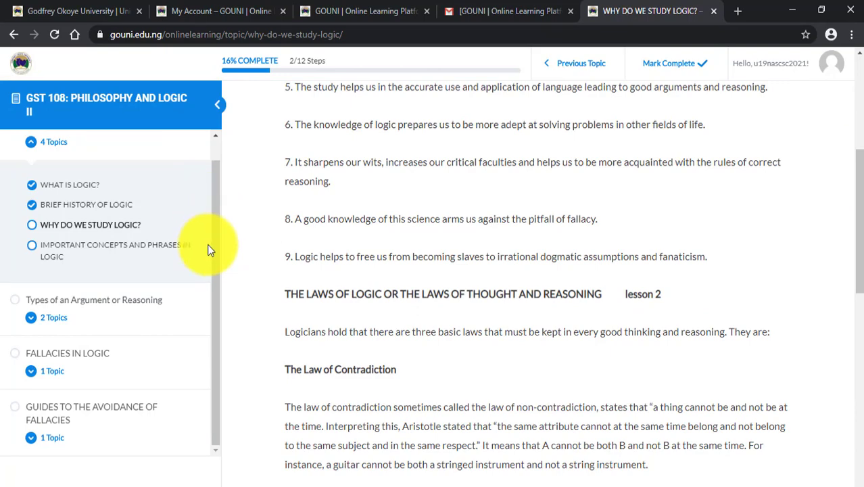
left_click(52, 410)
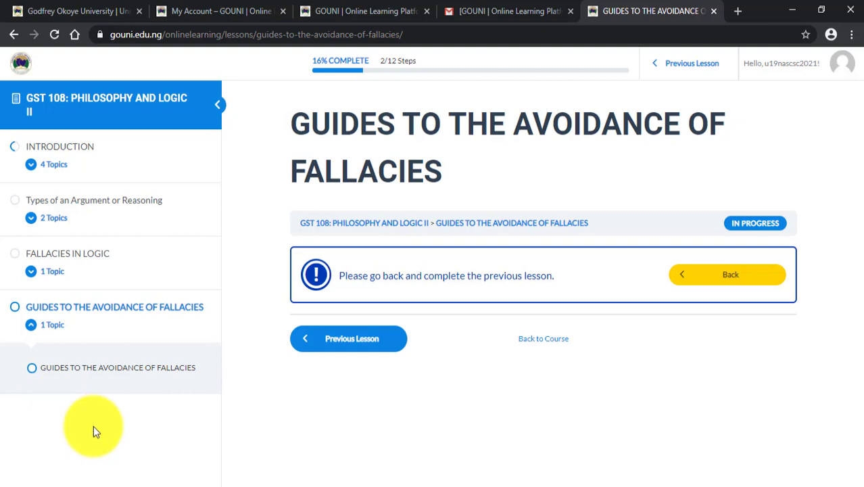
left_click(200, 363)
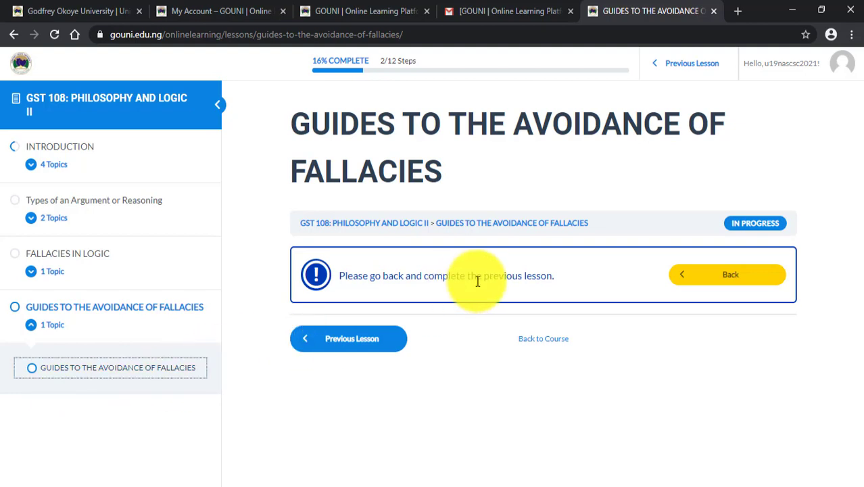